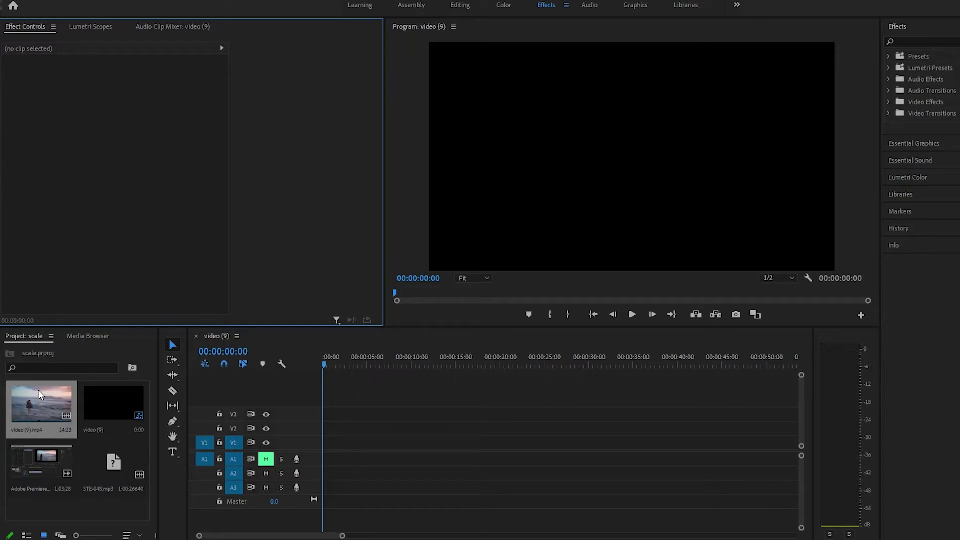
- Place video (9).mp4 on the timeline and stack a second copy on V2/A2 above it
{"action": "left_click_drag", "start_coordinate": [40, 389], "coordinate": [336, 443]}
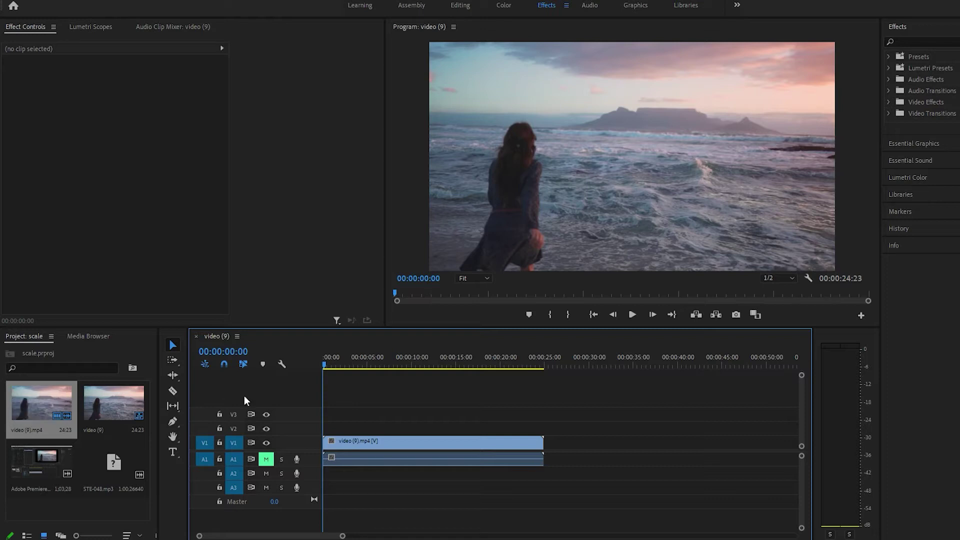
{"action": "left_click", "coordinate": [60, 405]}
{"action": "left_click_drag", "start_coordinate": [60, 405], "coordinate": [405, 420]}
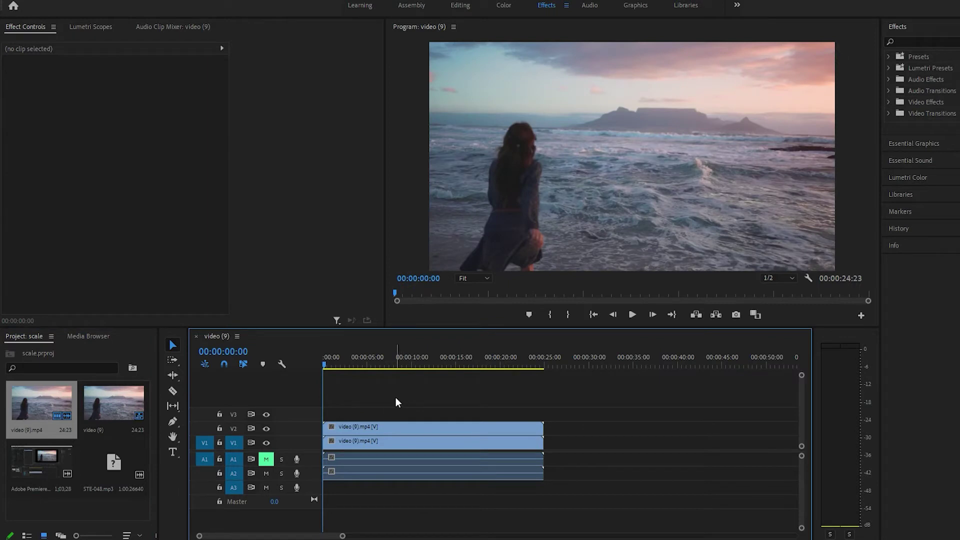
- Select the V2 beach clip to show its Motion and Opacity settings in Effect Controls
{"action": "left_click", "coordinate": [365, 427]}
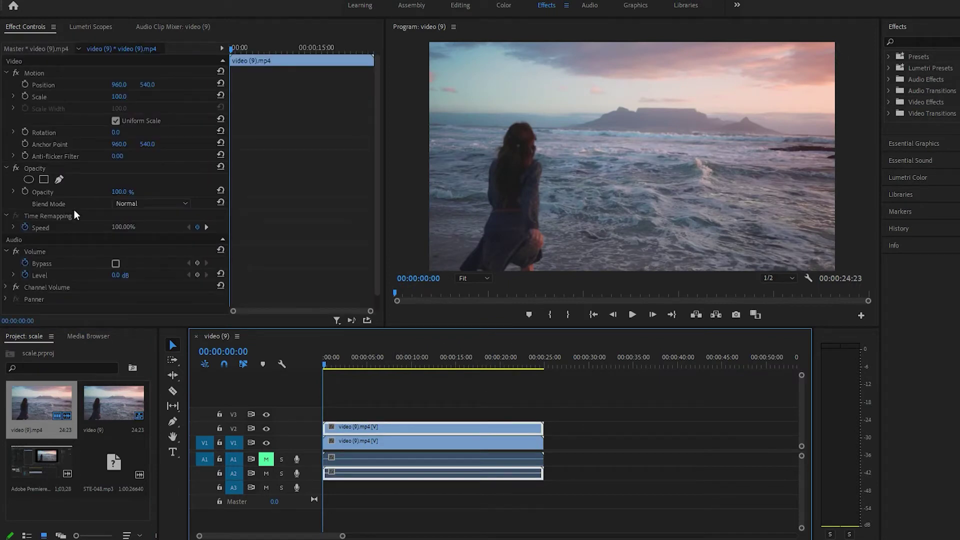
{"action": "scroll", "coordinate": [97, 171], "scroll_direction": "down", "scroll_amount": 1}
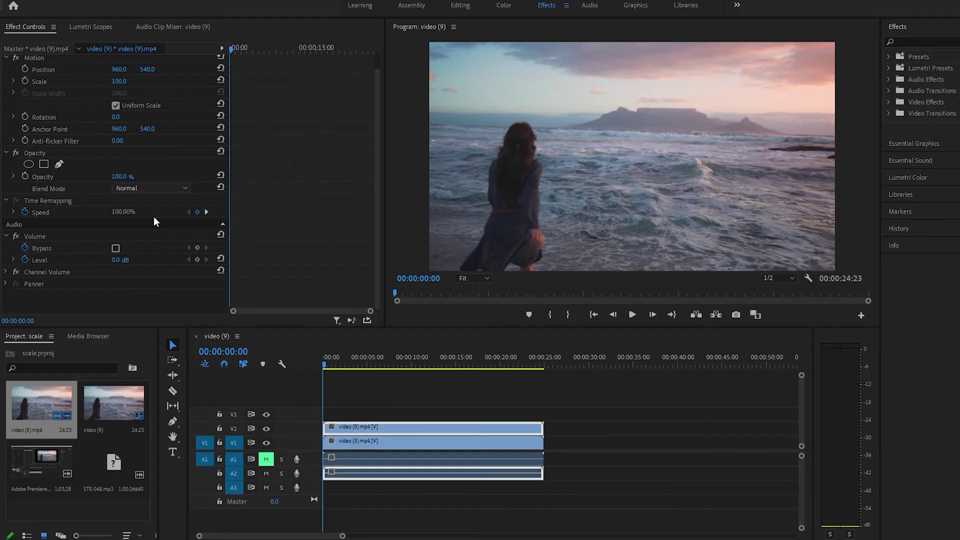
- Cycle the blend through Darken, Multiply (previewed), Color Burn and Linear Burn, ending on Darker Color
{"action": "left_click", "coordinate": [153, 217]}
{"action": "scroll", "coordinate": [150, 187], "scroll_direction": "down", "scroll_amount": 1}
{"action": "key", "text": "Down"}
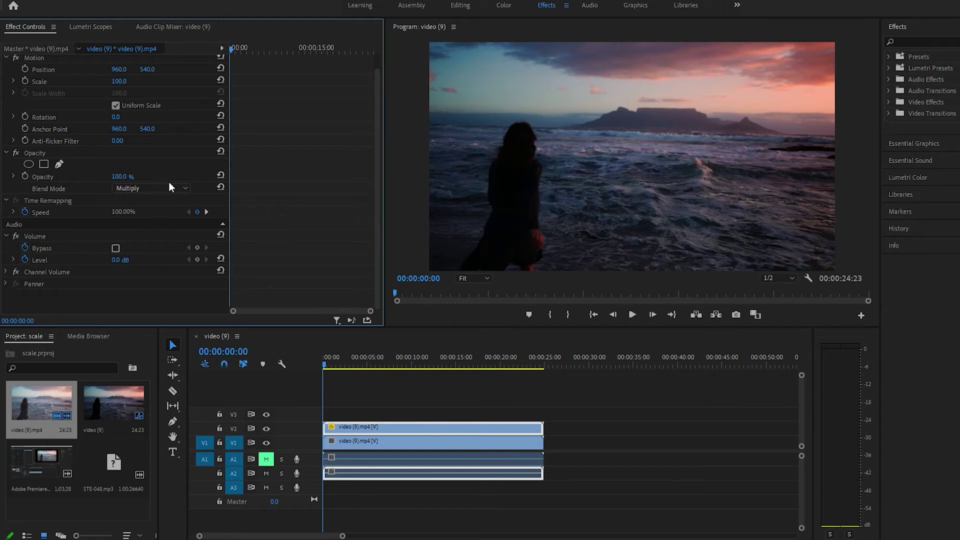
{"action": "key", "text": "space"}
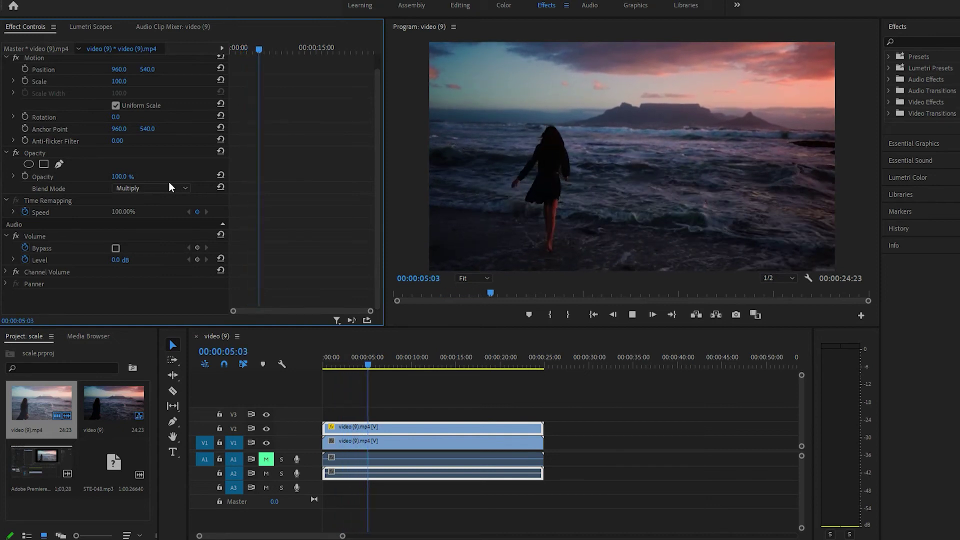
{"action": "key", "text": "space"}
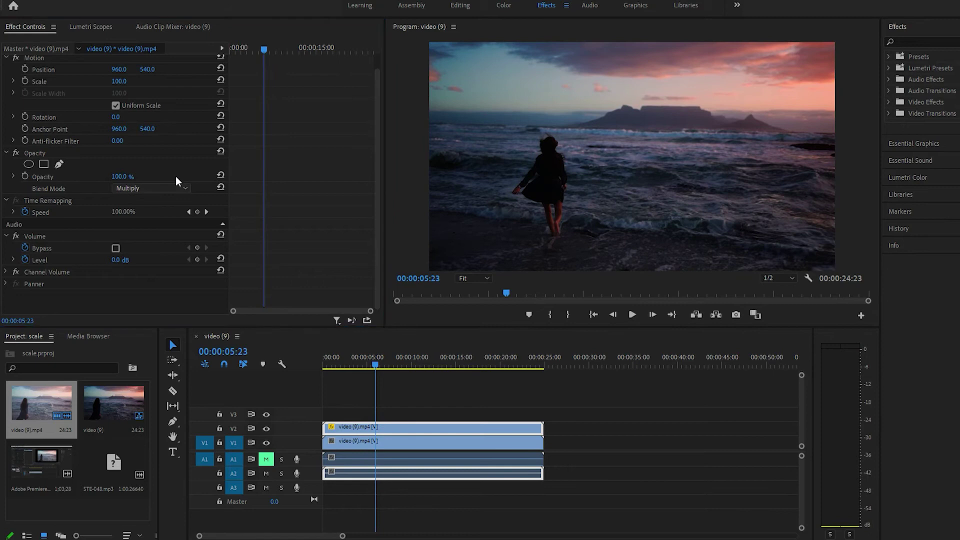
{"action": "key", "text": "Down"}
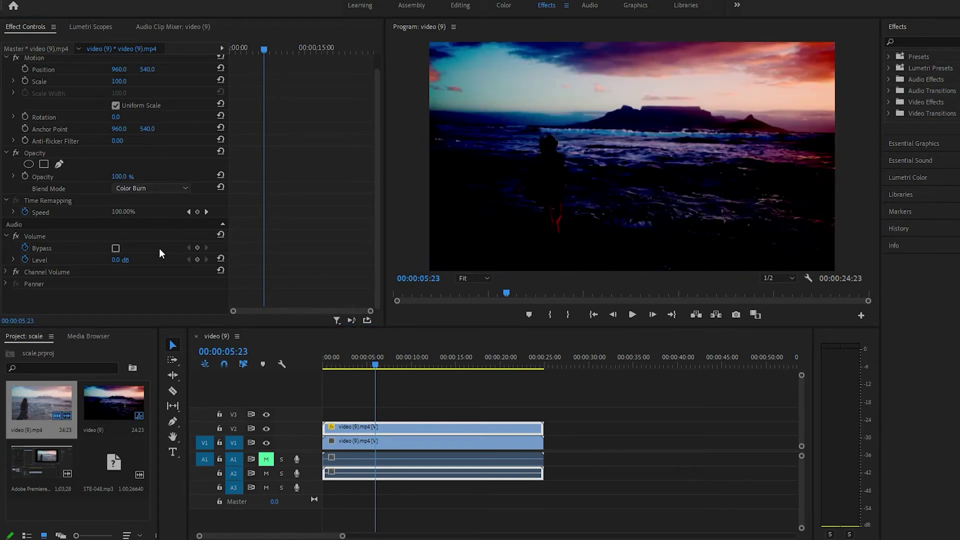
{"action": "key", "text": "Down"}
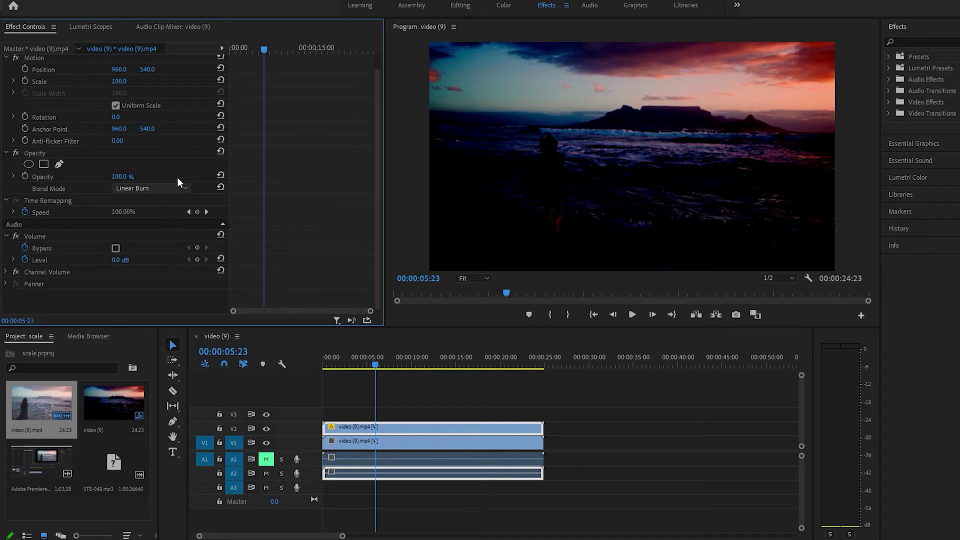
{"action": "key", "text": "Down"}
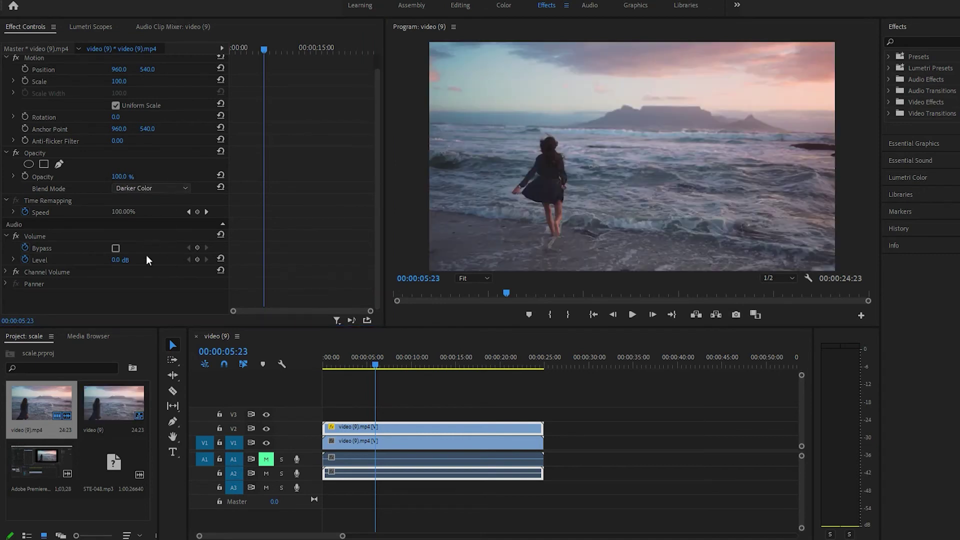
- Step the blend through Lighten and Screen to Color Dodge, then preview playback
{"action": "key", "text": "Down"}
{"action": "key", "text": "Down"}
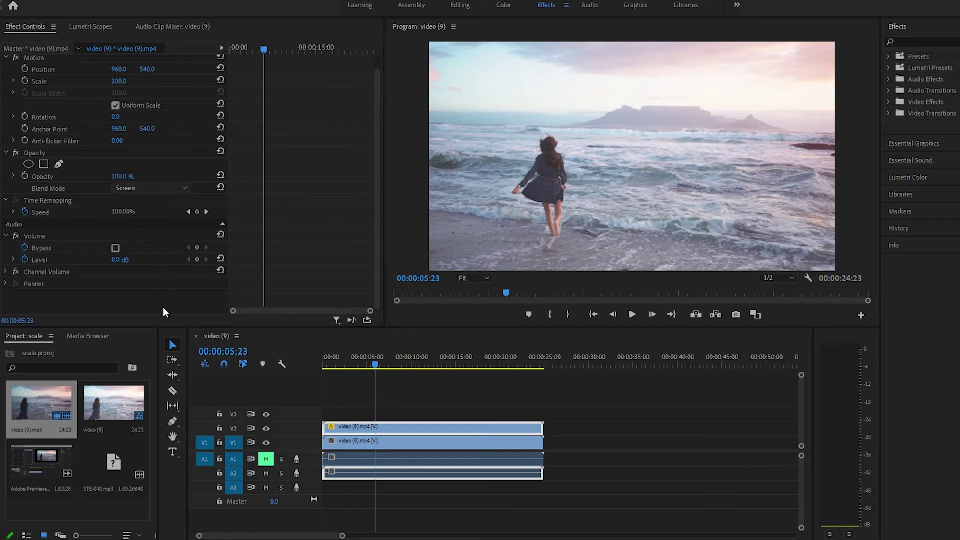
{"action": "key", "text": "Down"}
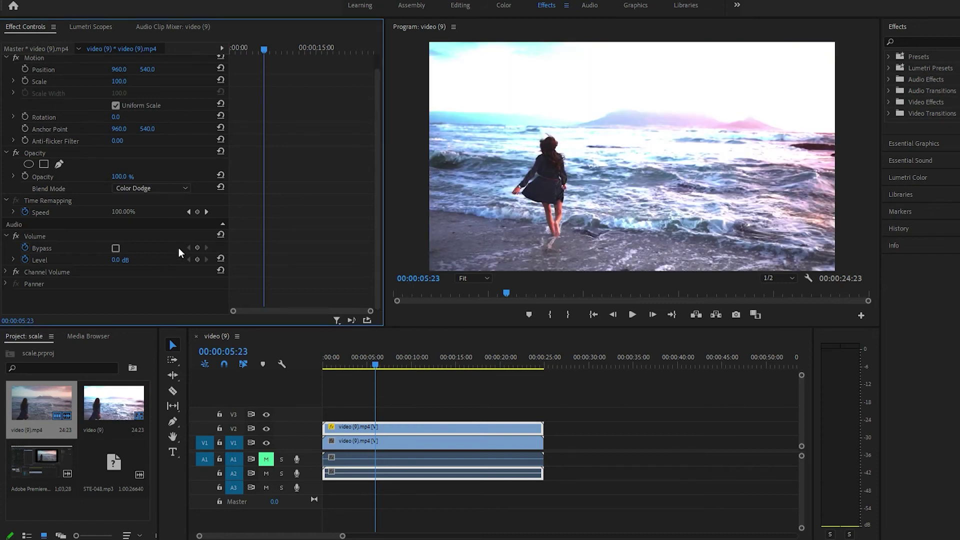
{"action": "key", "text": "space"}
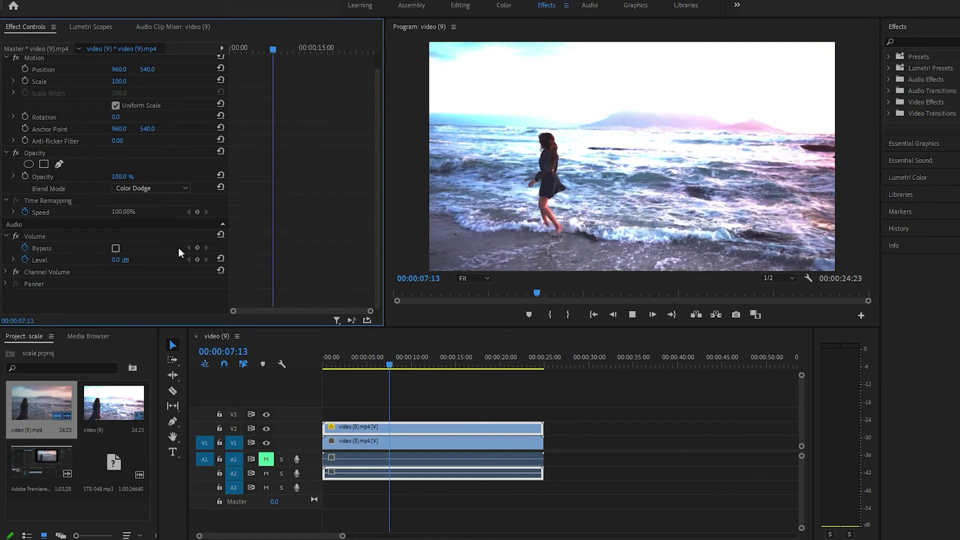
{"action": "key", "text": "space"}
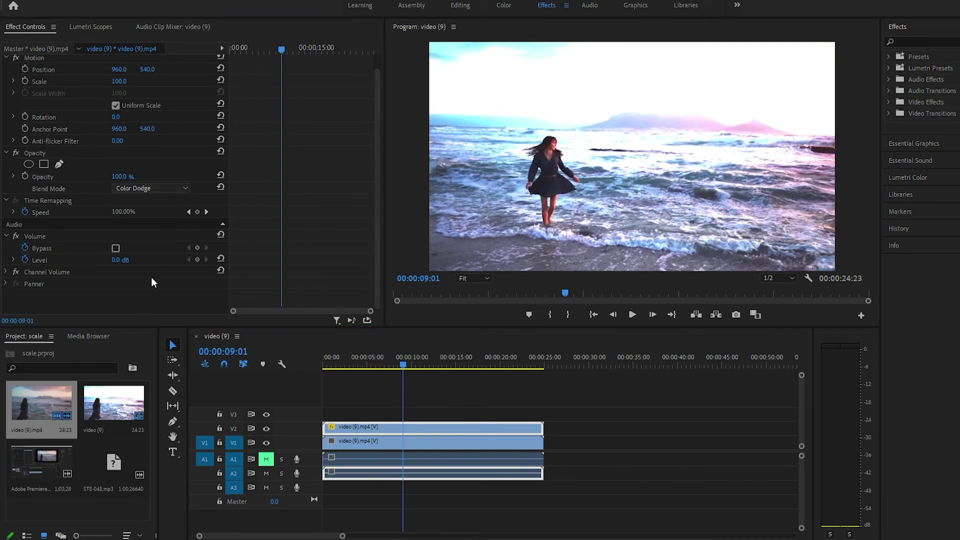
- Step the upper clip's blend through Overlay, Soft Light and Hard Light to Vivid Light
{"action": "key", "text": "ctrl+z"}
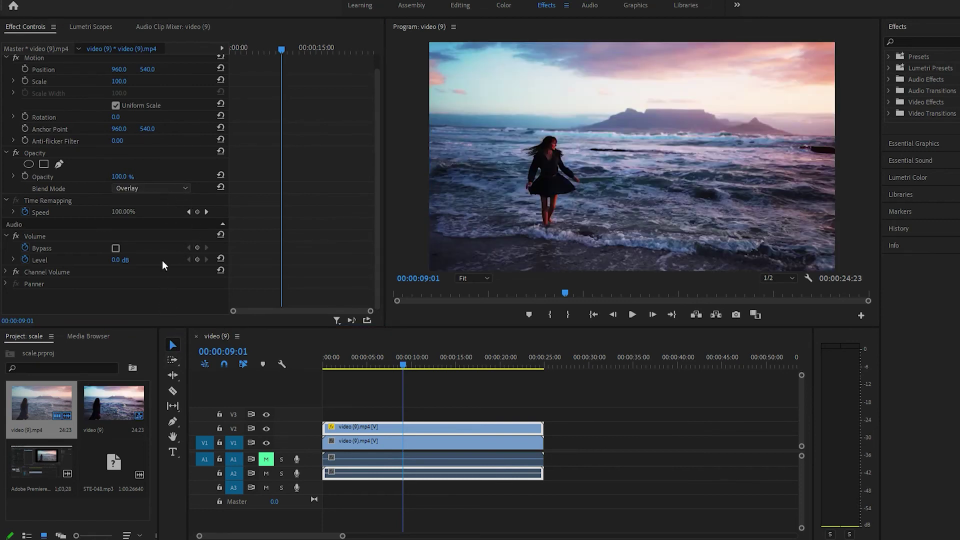
{"action": "key", "text": "ctrl+z"}
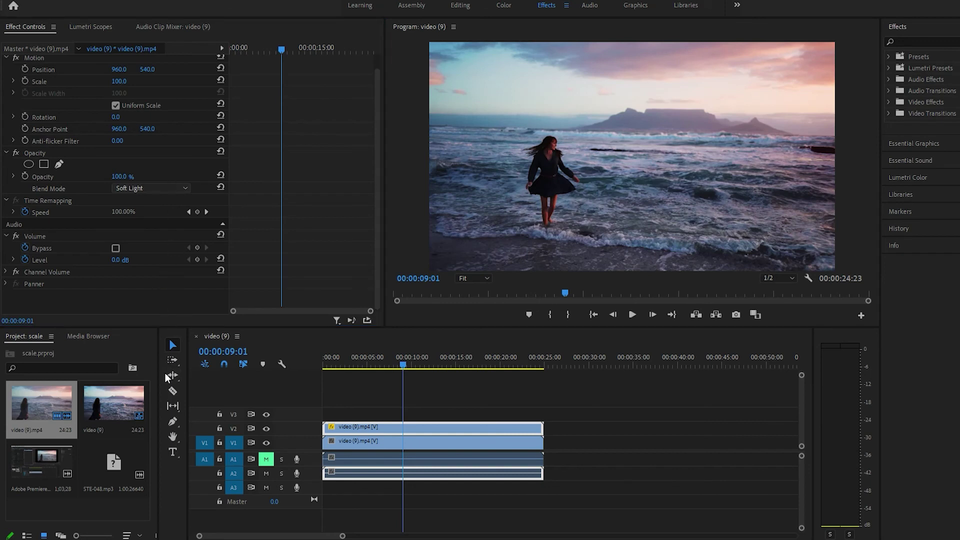
{"action": "key", "text": "ctrl+z"}
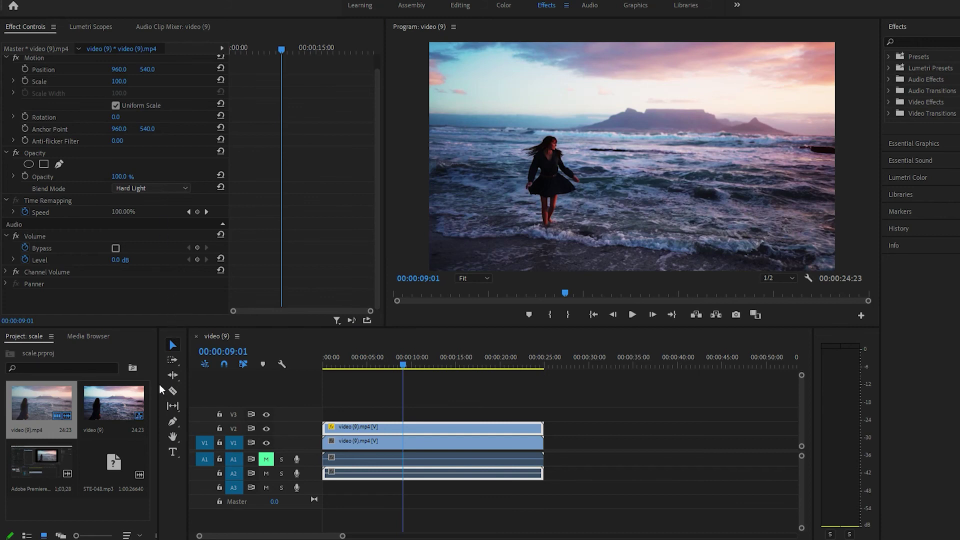
{"action": "key", "text": "ctrl+z"}
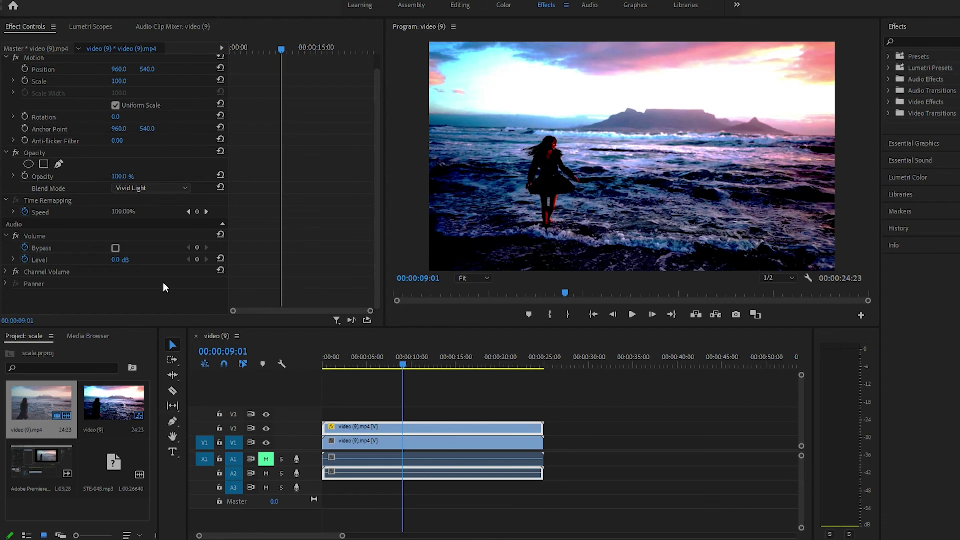
{"action": "left_click", "coordinate": [182, 166]}
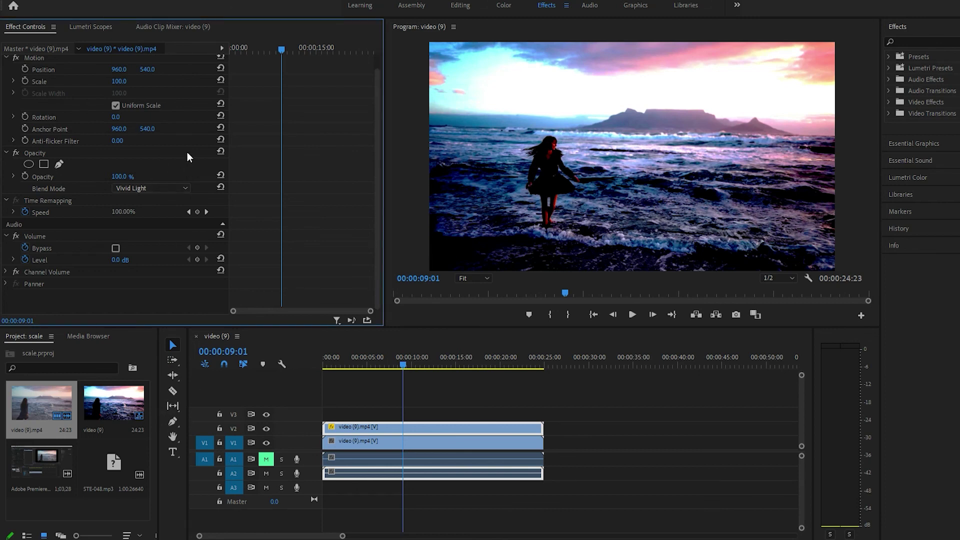